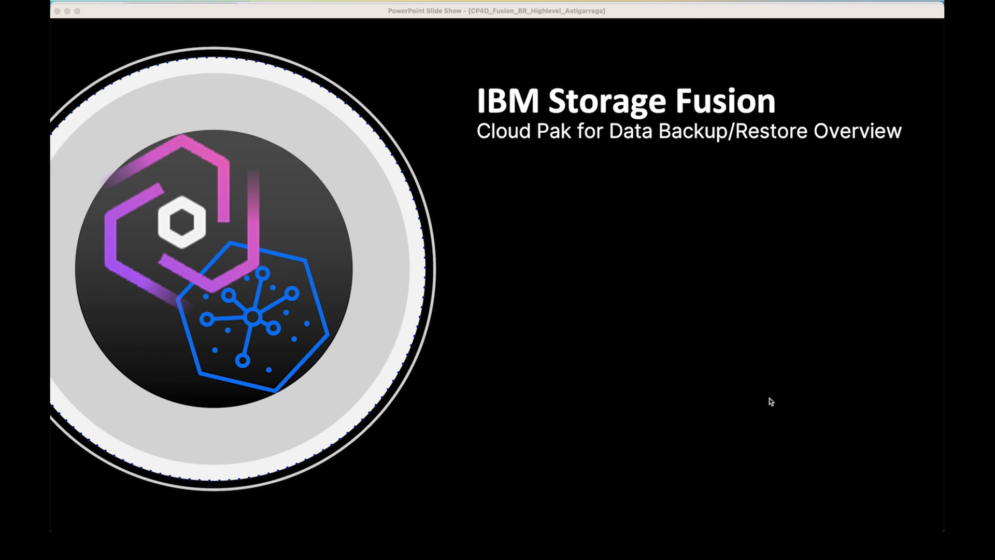
- Minimize the PowerPoint slide show to reveal the IBM Spectrum Fusion Quick start page
{"action": "left_click", "coordinate": [68, 11]}
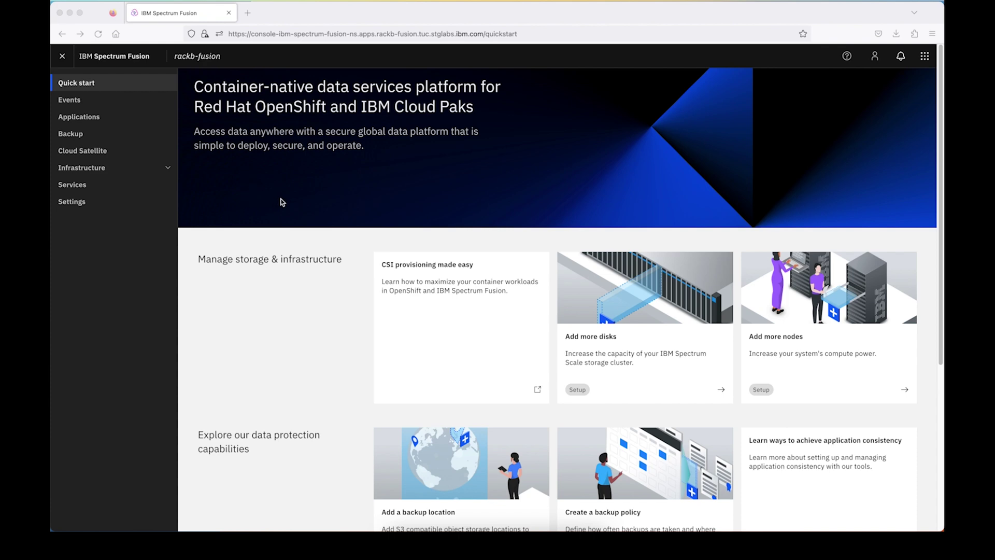
- Review the applications list, then go to Backup and show the Locations tab
{"action": "left_click", "coordinate": [89, 119]}
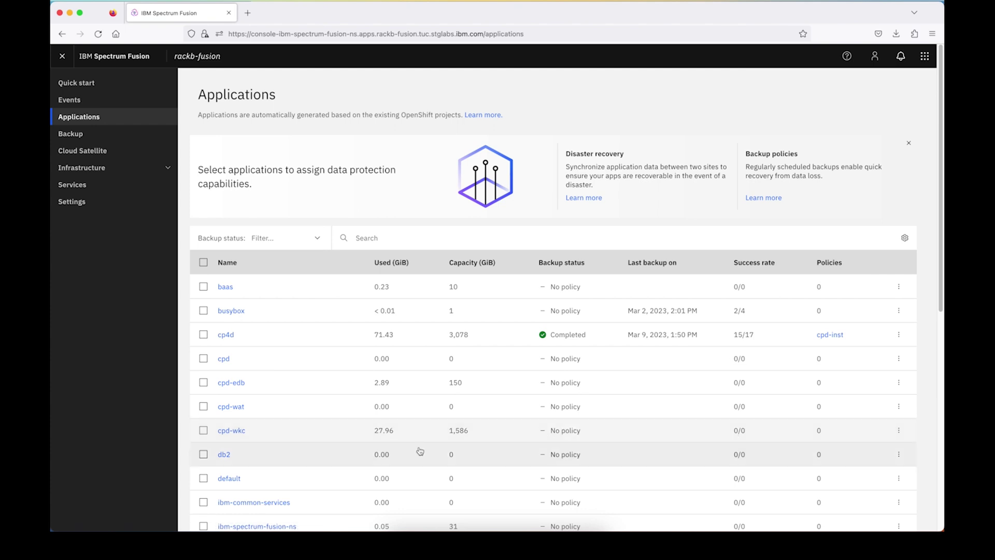
{"action": "left_click", "coordinate": [80, 138]}
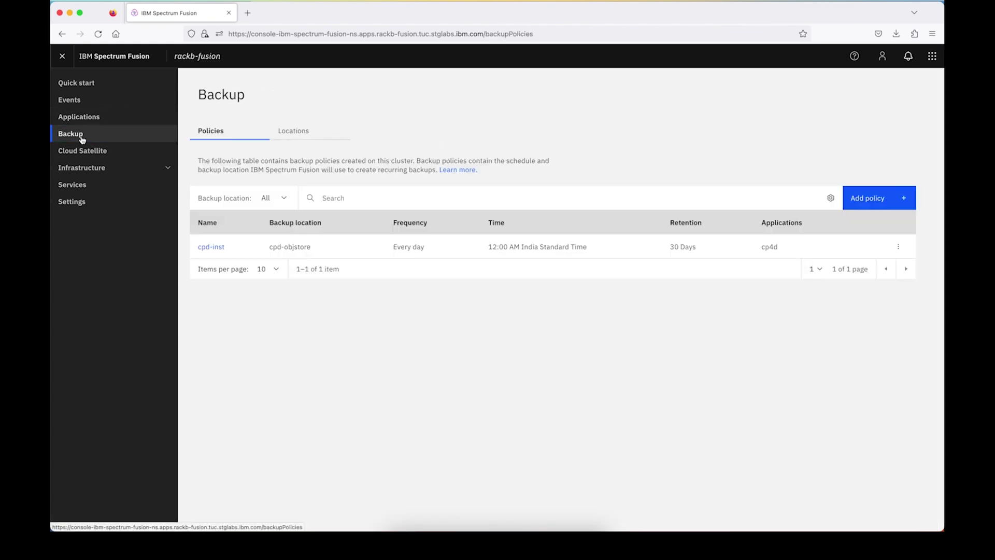
{"action": "left_click", "coordinate": [303, 133]}
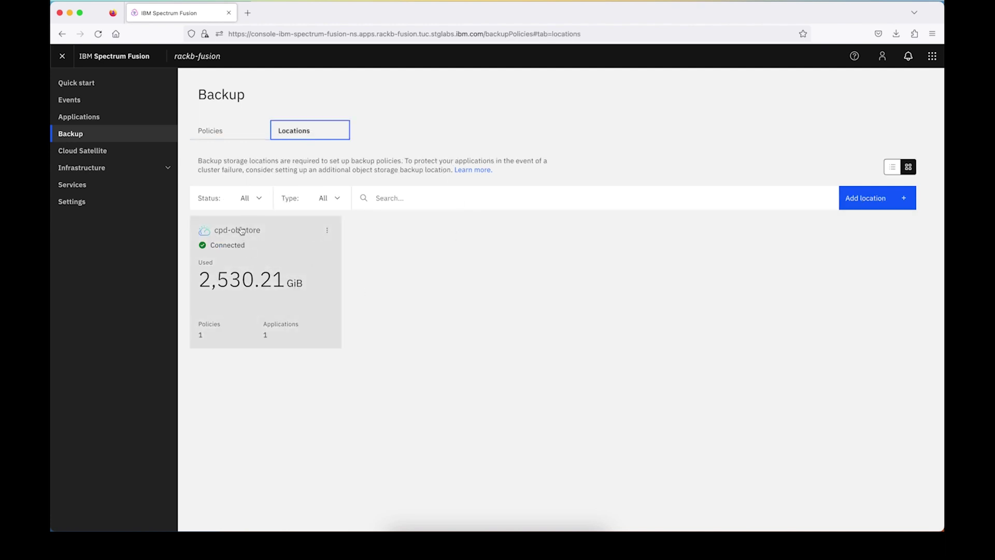
- Inspect the cpd-objstore location's details, then return to the locations list
{"action": "left_click", "coordinate": [284, 250]}
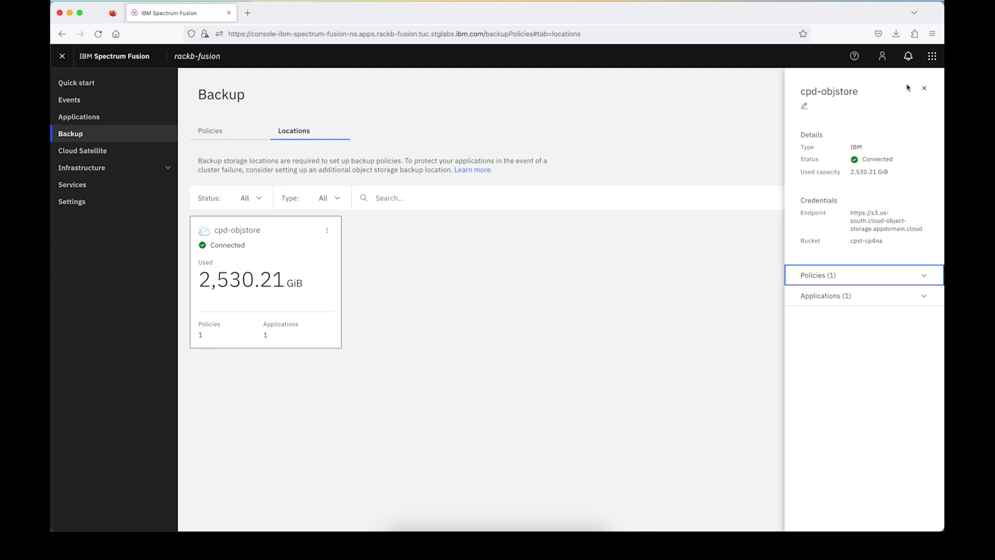
{"action": "left_click", "coordinate": [924, 88]}
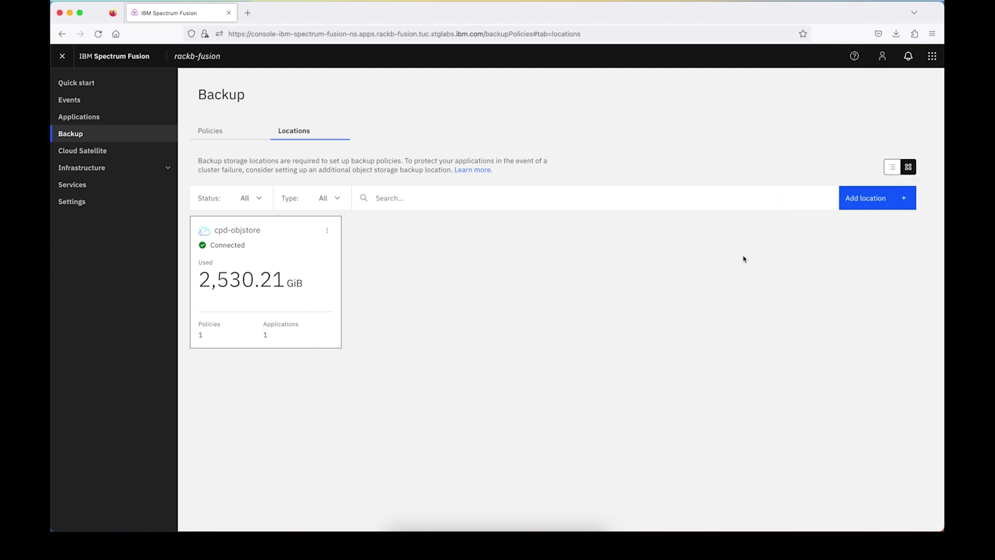
{"action": "left_click", "coordinate": [871, 200]}
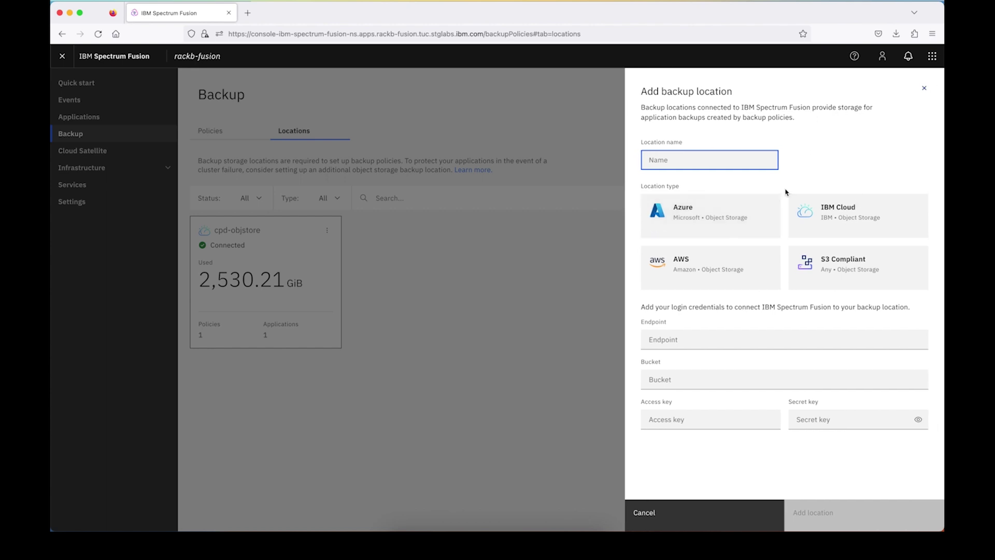
{"action": "type", "text": "name"}
{"action": "left_click", "coordinate": [924, 88]}
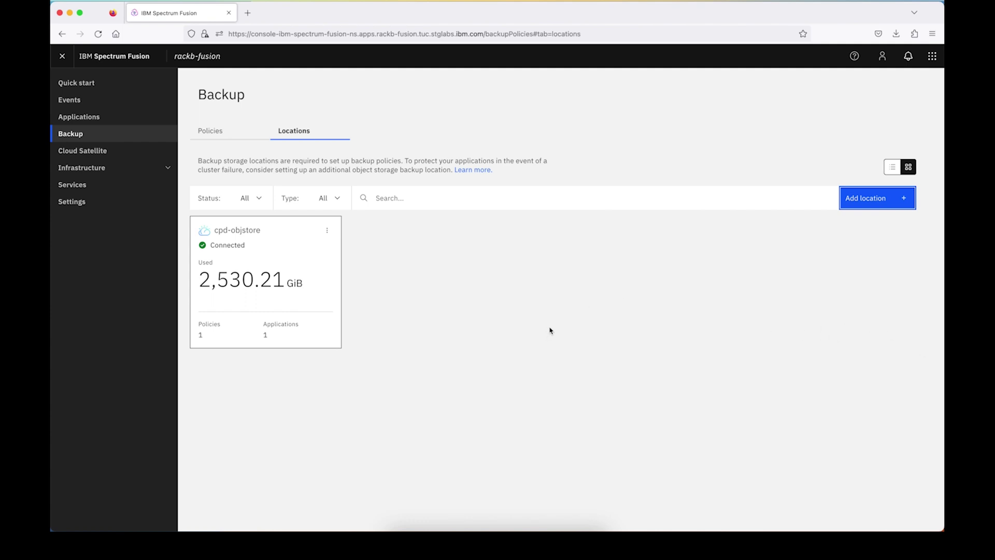
{"action": "left_click", "coordinate": [218, 134]}
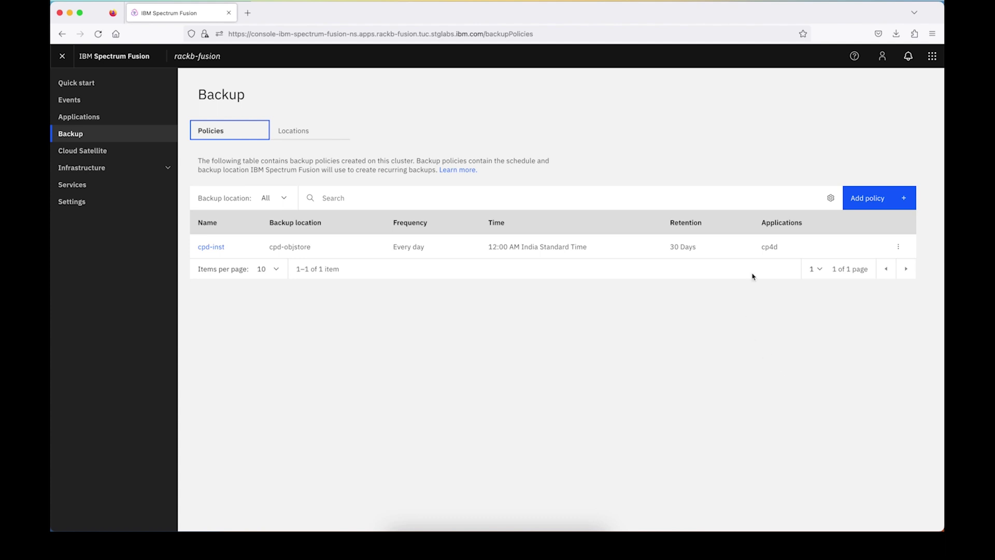
- Start a new backup policy named cpd-wkc-policy, running weekly on Sunday, Tuesday and Thursday
{"action": "left_click", "coordinate": [873, 199]}
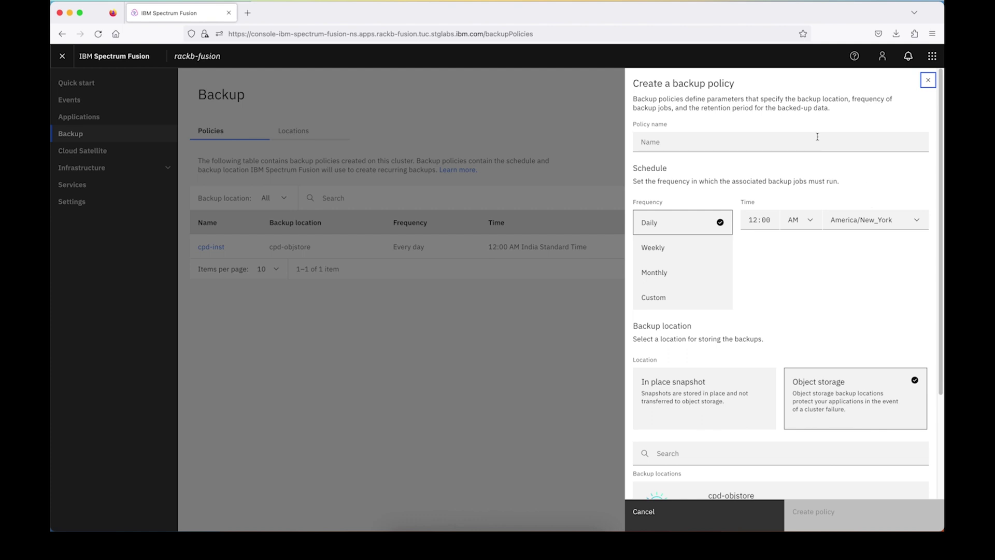
{"action": "left_click", "coordinate": [818, 138]}
{"action": "type", "text": "cpd-w"}
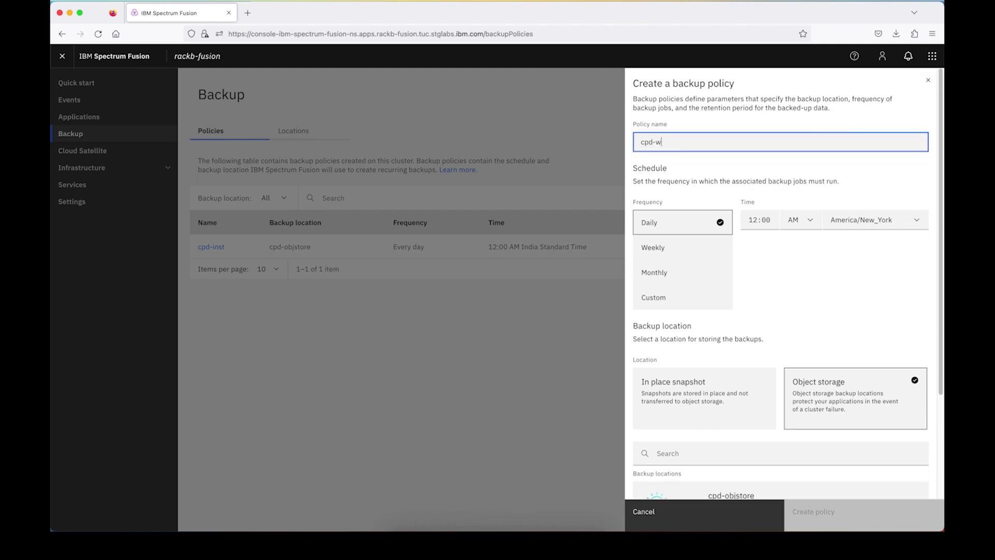
{"action": "type", "text": "kc-pl"}
{"action": "left_click", "coordinate": [674, 252]}
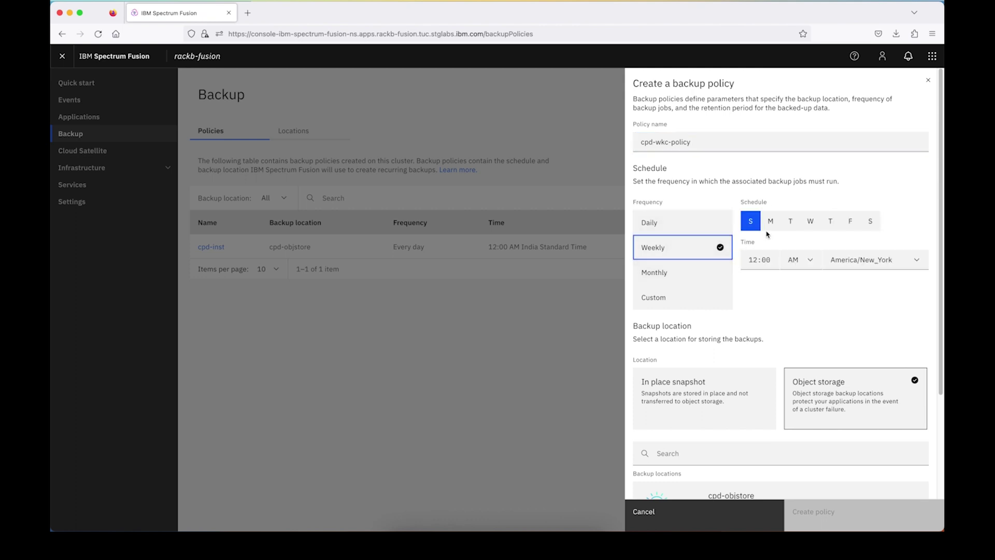
{"action": "left_click", "coordinate": [790, 222]}
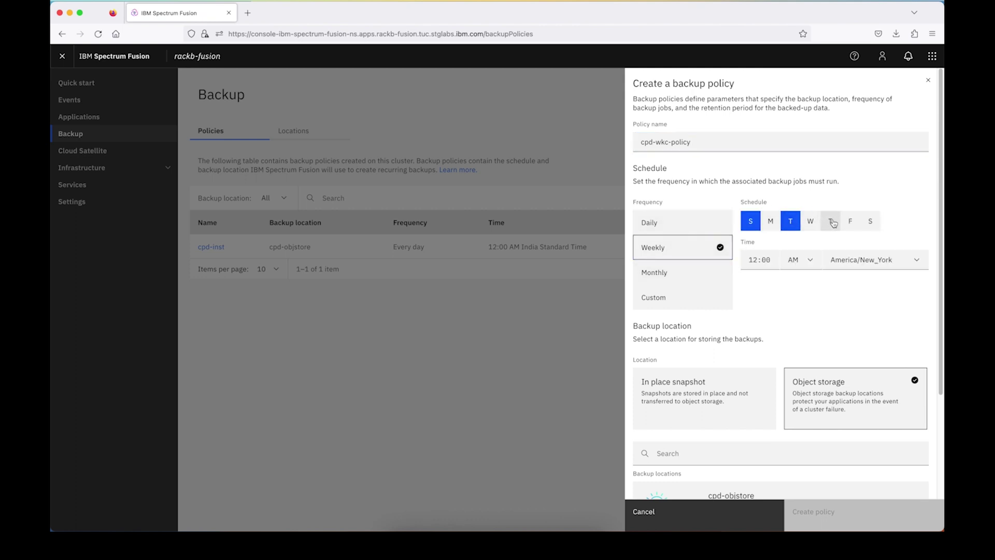
{"action": "left_click", "coordinate": [831, 222]}
- Store backups in cpd-objstore, change retention from 30 to 7 days, and create the policy
{"action": "scroll", "coordinate": [853, 334], "scroll_direction": "down", "scroll_amount": 5}
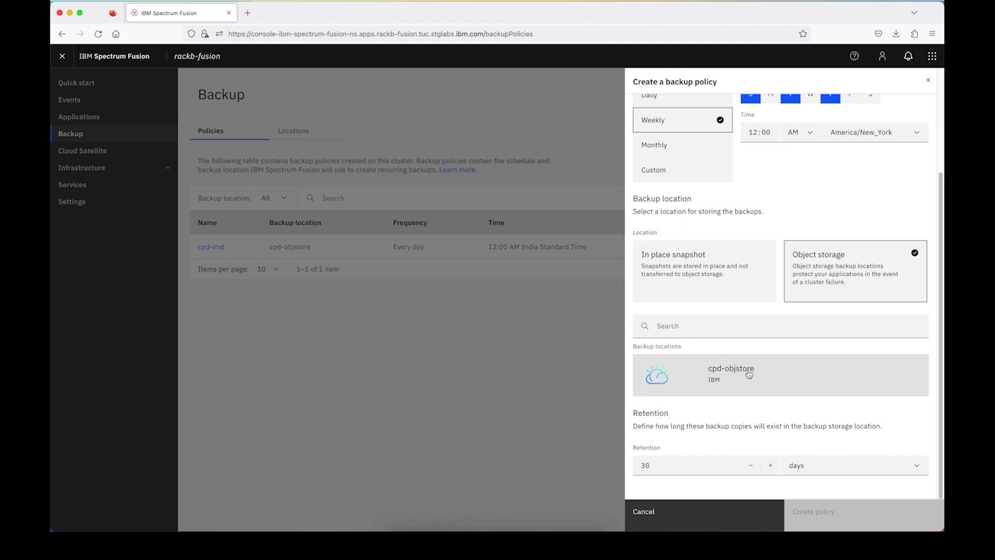
{"action": "left_click", "coordinate": [749, 377]}
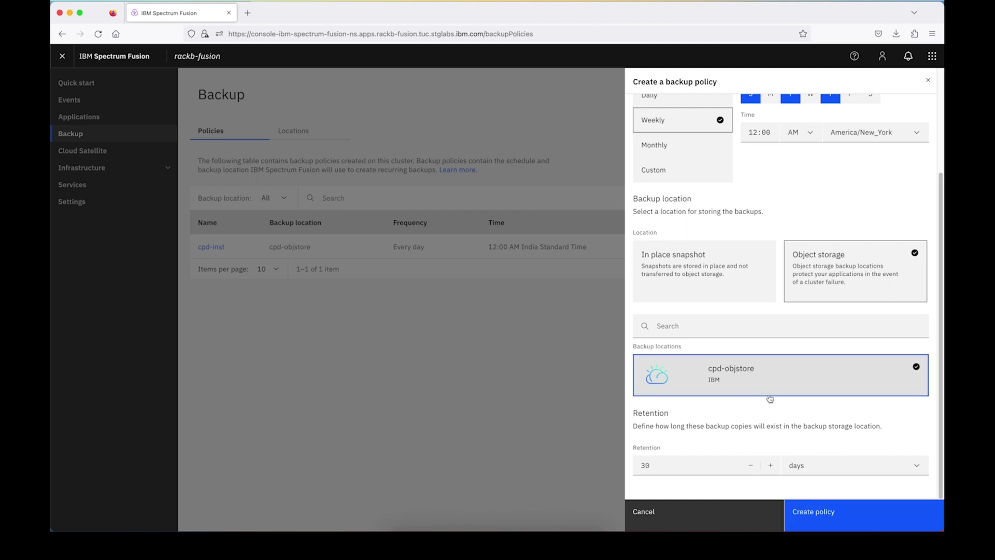
{"action": "double_click", "coordinate": [655, 467]}
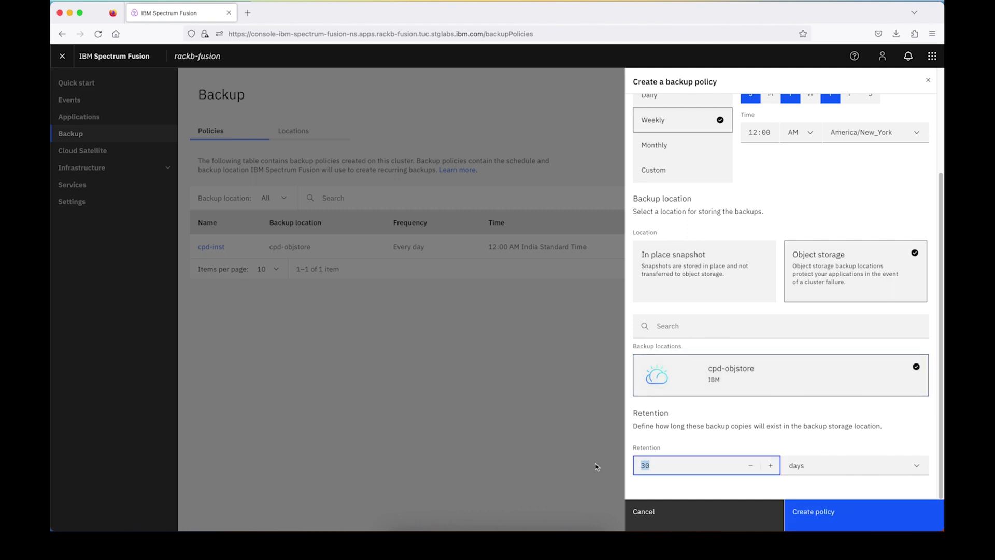
{"action": "type", "text": "7"}
{"action": "left_click", "coordinate": [814, 512]}
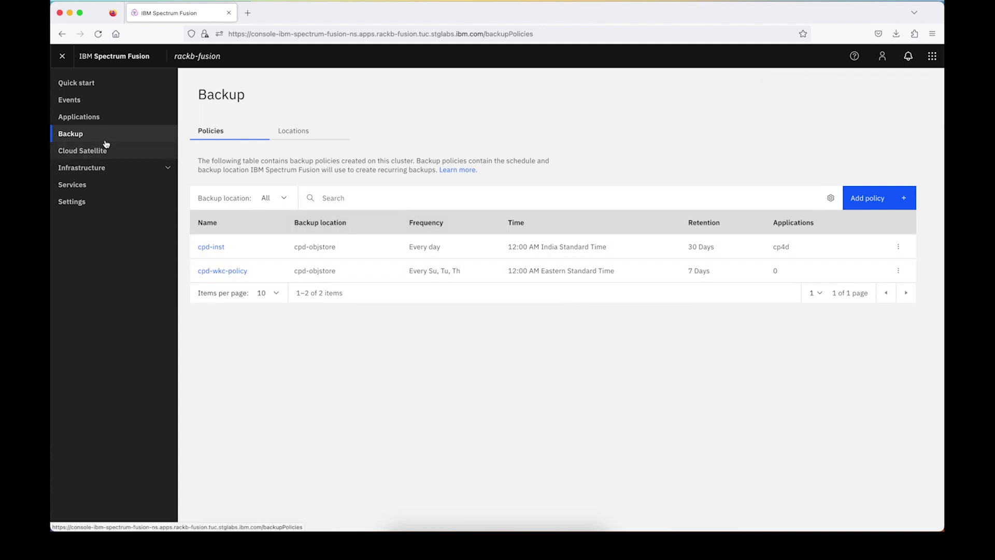
- Assign cpd-wkc-policy to the cpd-wkc application with Run backup now enabled
{"action": "left_click", "coordinate": [99, 120]}
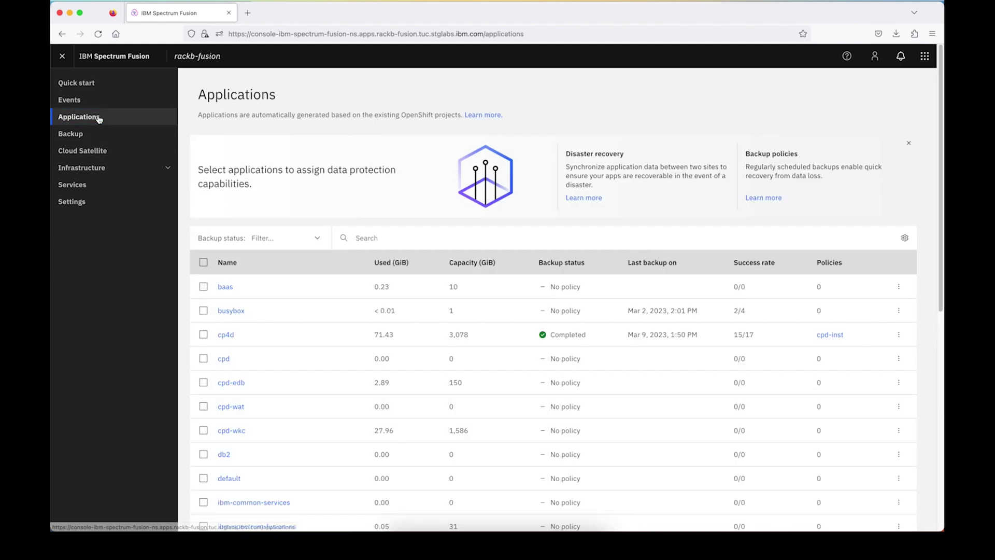
{"action": "left_click", "coordinate": [203, 431]}
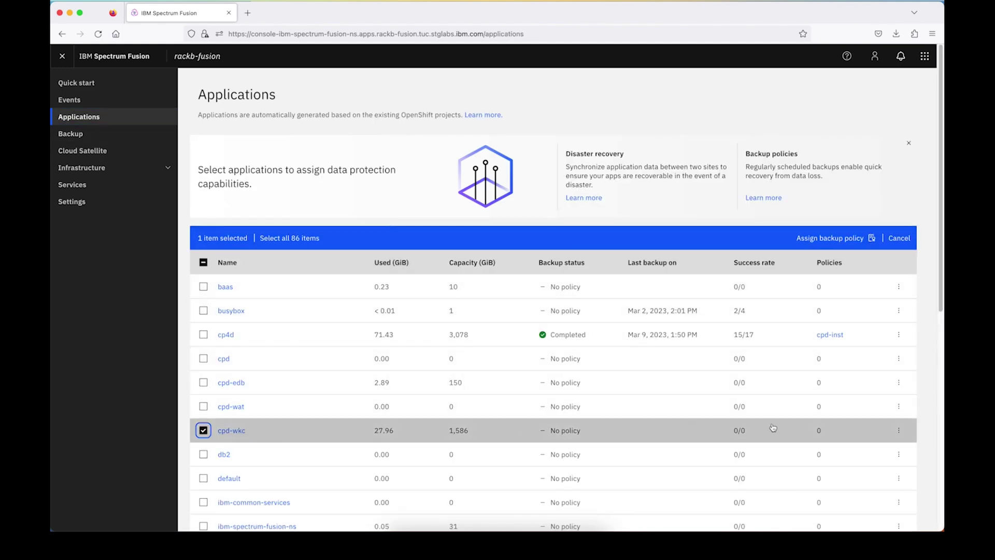
{"action": "left_click", "coordinate": [899, 430]}
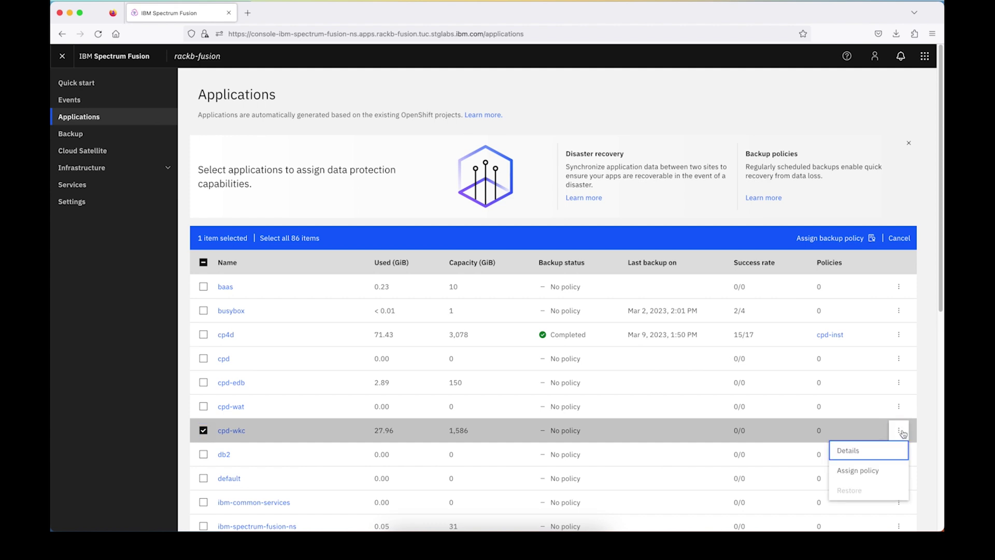
{"action": "left_click", "coordinate": [880, 472]}
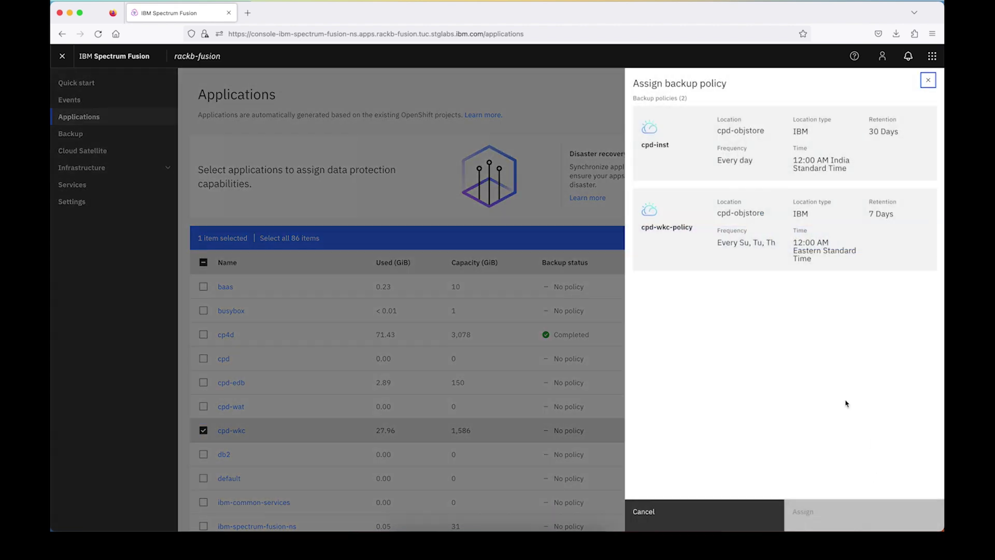
{"action": "left_click", "coordinate": [674, 223]}
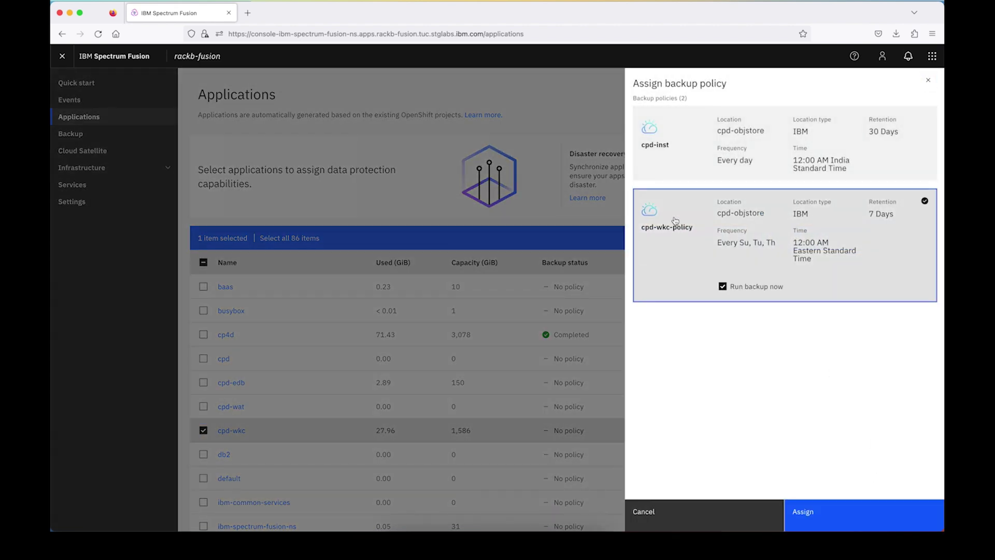
{"action": "left_click", "coordinate": [850, 517]}
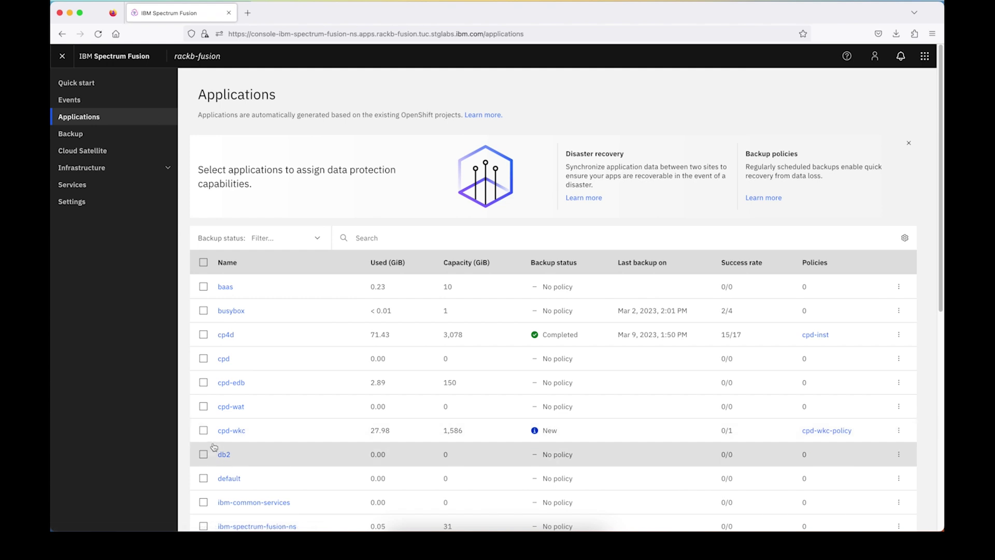
- Once cpd-wkc shows backup status New with cpd-wkc-policy, open its details
{"action": "left_click", "coordinate": [232, 431]}
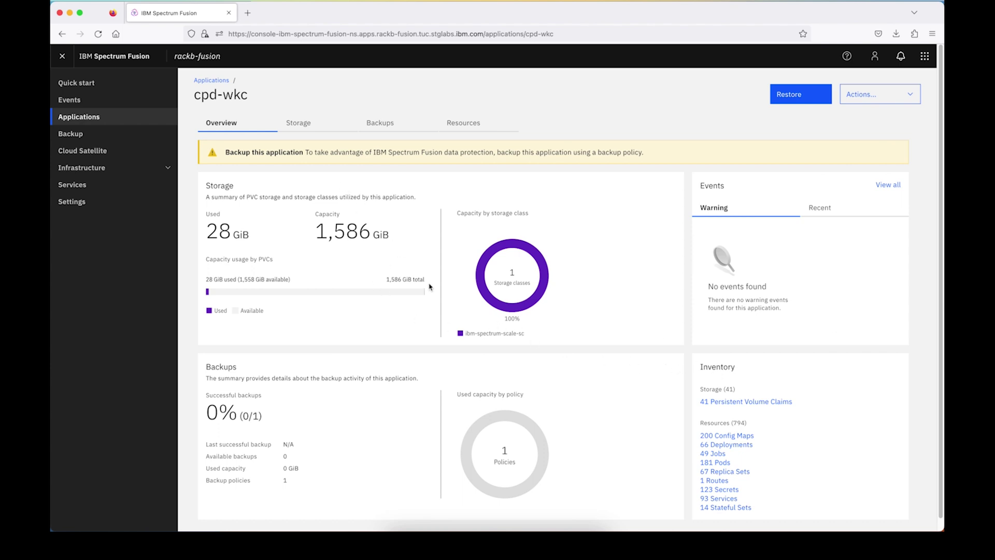
- Review cpd-wkc's overview and open its 41 Persistent Volume Claims on the Resources tab
{"action": "scroll", "coordinate": [774, 406], "scroll_direction": "down", "scroll_amount": 1}
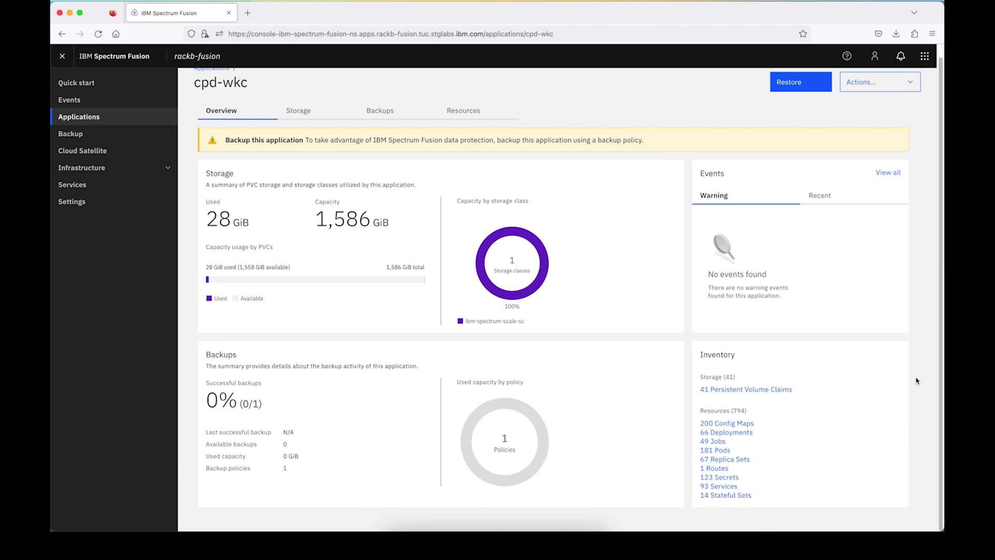
{"action": "left_click", "coordinate": [746, 389]}
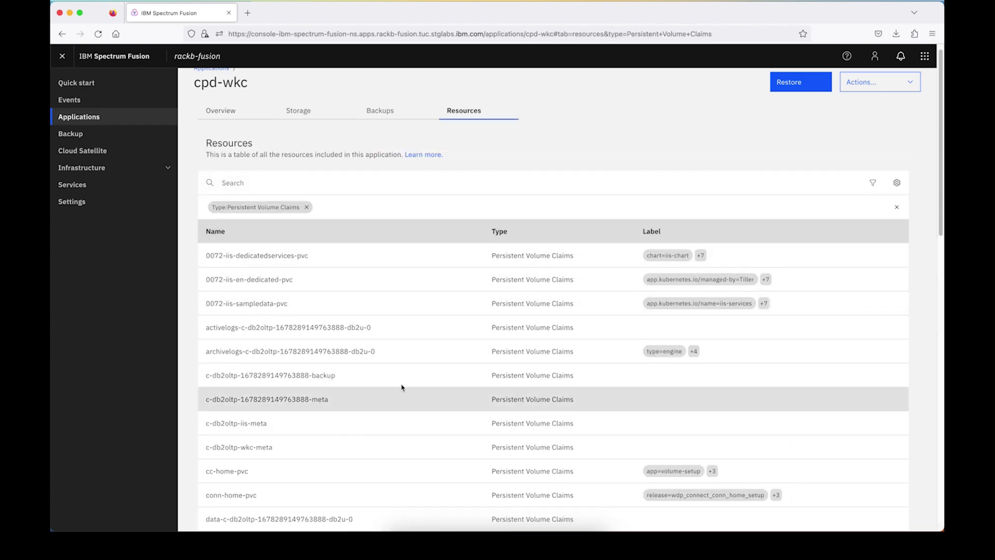
- Filter cpd-wkc's resources by type to Stateful Sets, showing 14 items like kafka and zookeeper
{"action": "scroll", "coordinate": [402, 388], "scroll_direction": "down", "scroll_amount": 15}
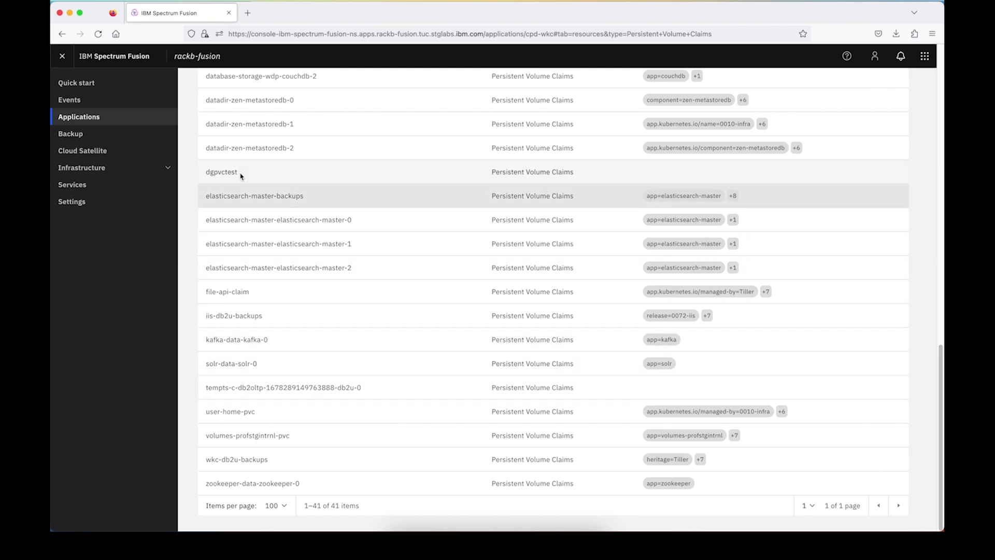
{"action": "scroll", "coordinate": [348, 356], "scroll_direction": "up", "scroll_amount": 1}
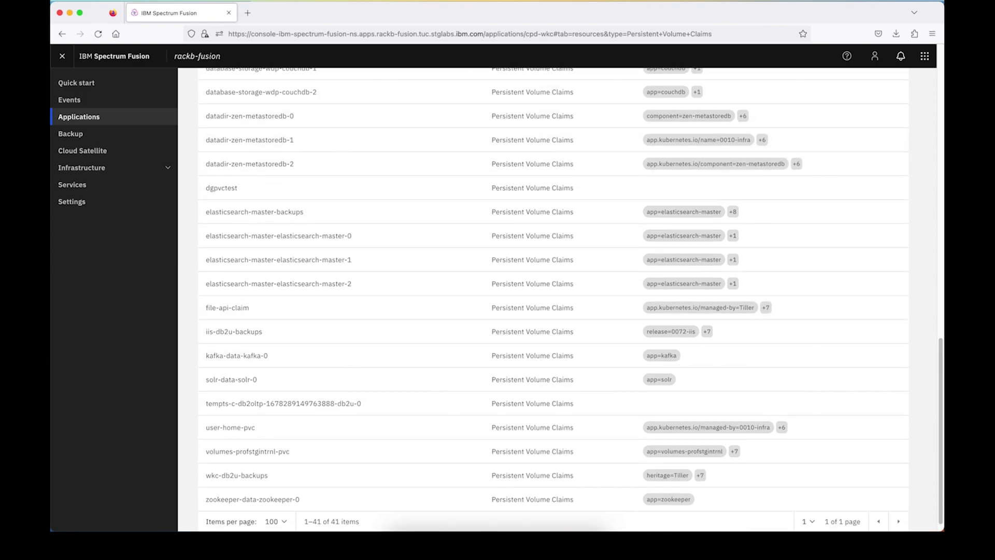
{"action": "scroll", "coordinate": [796, 336], "scroll_direction": "up", "scroll_amount": 5}
{"action": "scroll", "coordinate": [829, 340], "scroll_direction": "down", "scroll_amount": 2}
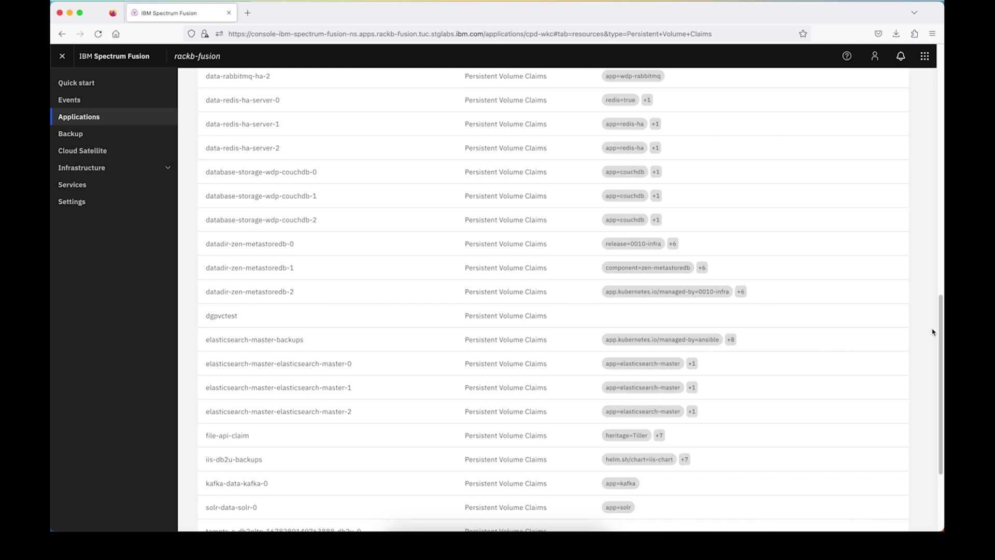
{"action": "left_click_drag", "start_coordinate": [941, 328], "coordinate": [941, 170]}
{"action": "scroll", "coordinate": [941, 169], "scroll_direction": "up", "scroll_amount": 4}
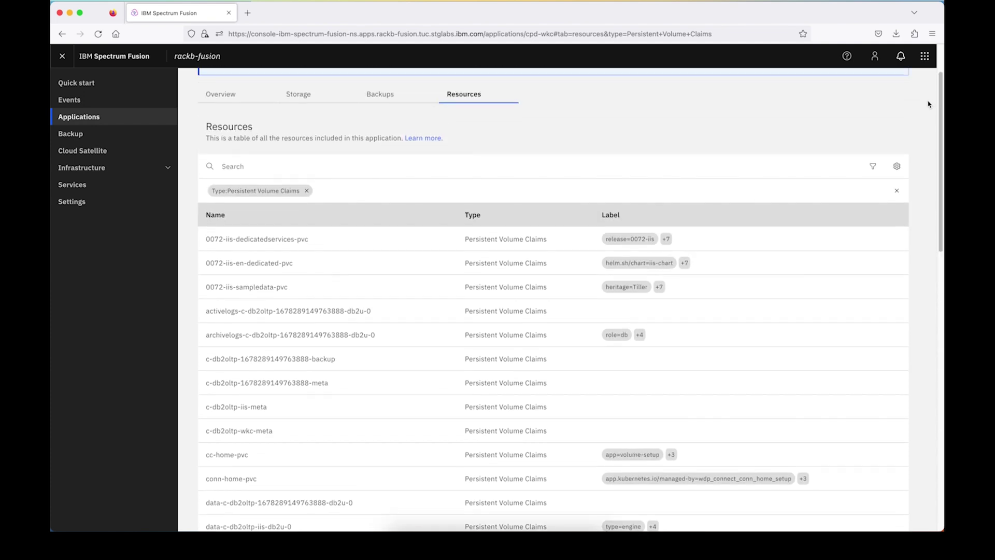
{"action": "left_click", "coordinate": [881, 169]}
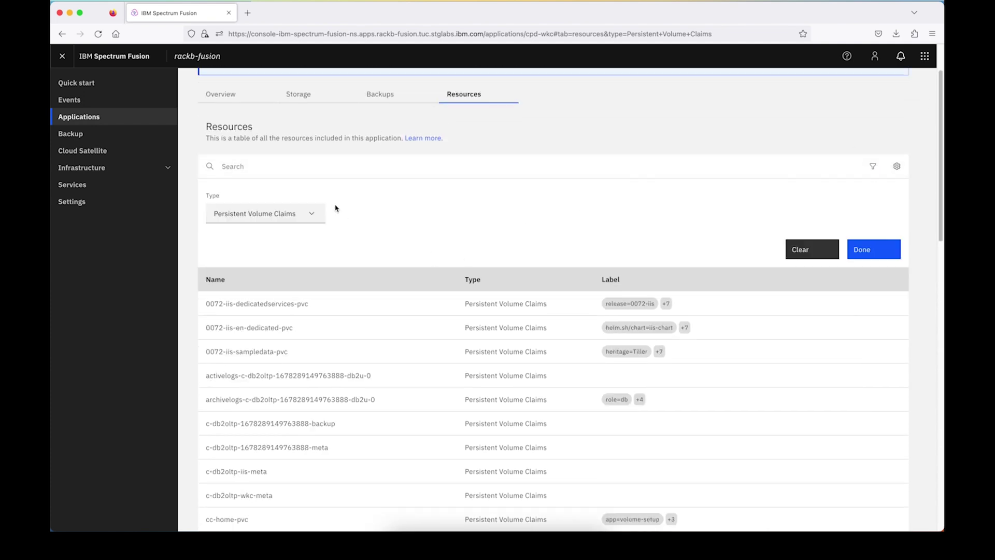
{"action": "left_click", "coordinate": [316, 213]}
{"action": "scroll", "coordinate": [275, 290], "scroll_direction": "down", "scroll_amount": 5}
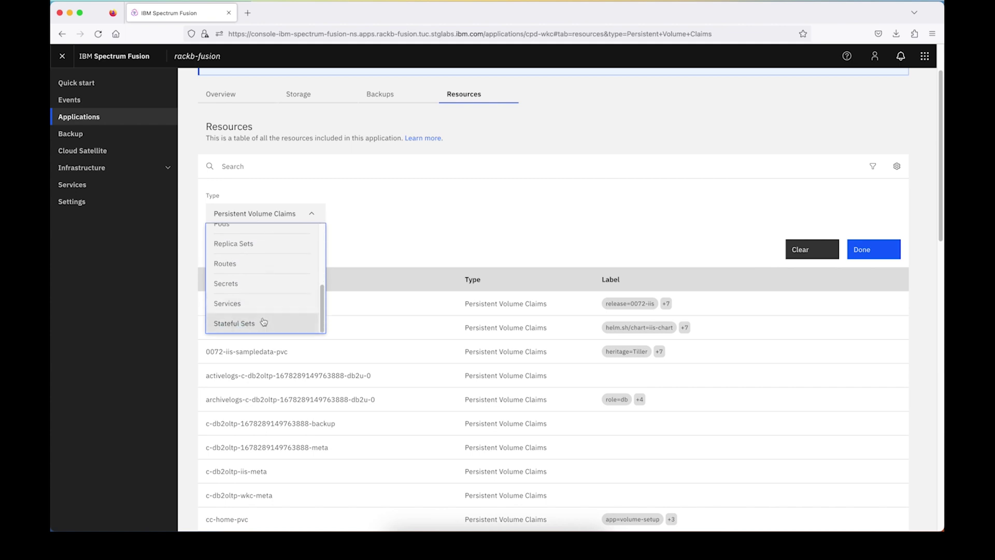
{"action": "left_click", "coordinate": [242, 324]}
{"action": "scroll", "coordinate": [568, 407], "scroll_direction": "down", "scroll_amount": 3}
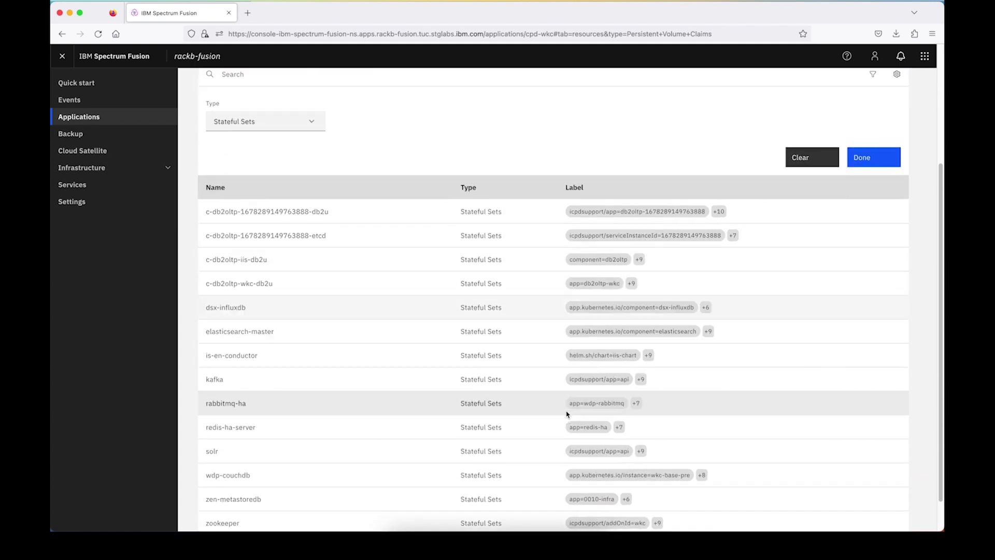
- Check the linked tools list, then scroll up to confirm the cpd-wkc backup is in progress
{"action": "left_click", "coordinate": [926, 56]}
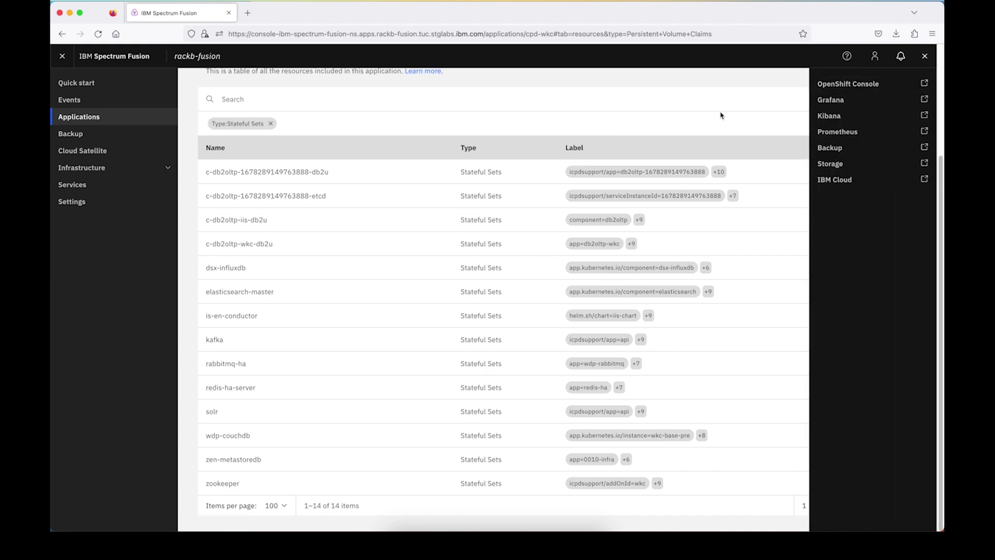
{"action": "left_click", "coordinate": [925, 60]}
{"action": "scroll", "coordinate": [393, 270], "scroll_direction": "up", "scroll_amount": 3}
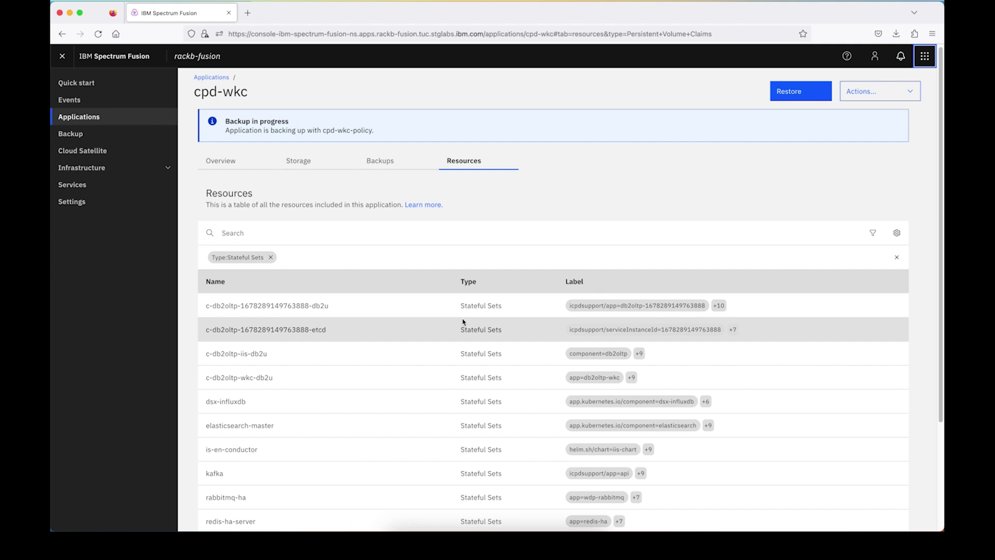